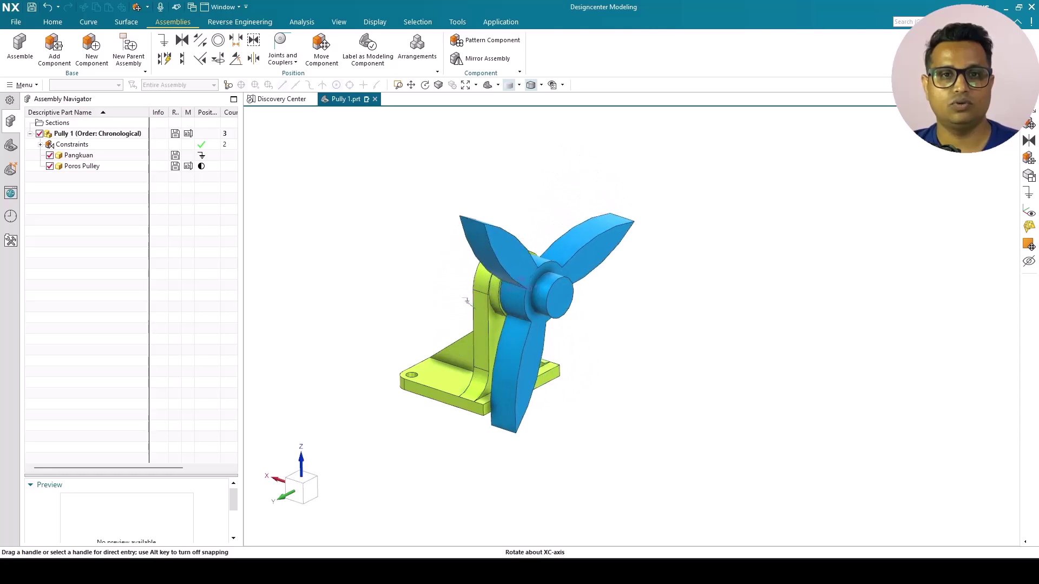
# Drag the pulley's rotation handle repeatedly to spin the blades about the hinge's XC-axis.
pyautogui.moveTo(466, 301); pyautogui.dragTo(469, 303)
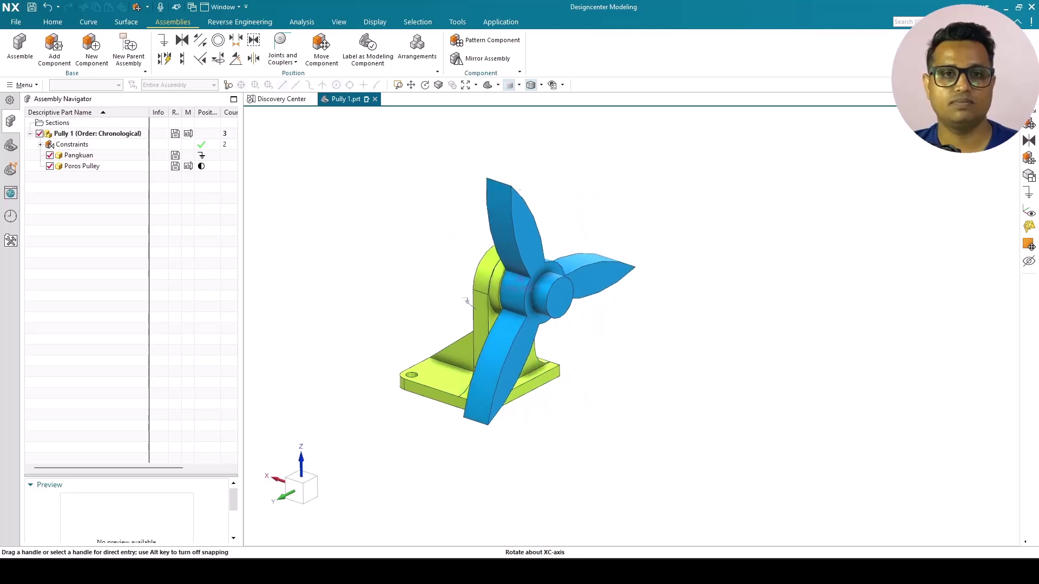
pyautogui.moveTo(467, 301); pyautogui.dragTo(467, 301)
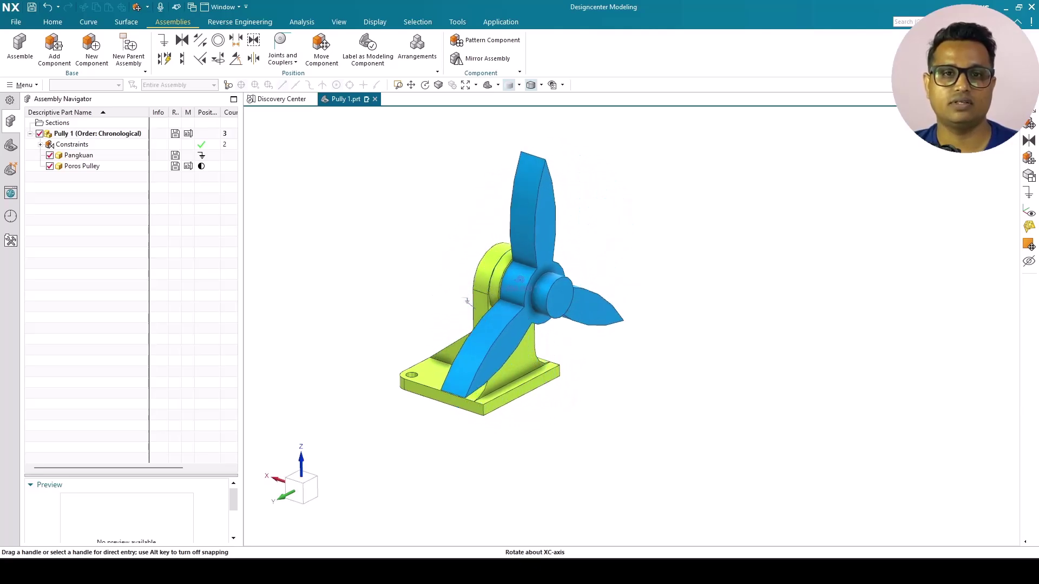
pyautogui.moveTo(467, 301); pyautogui.dragTo(466, 301)
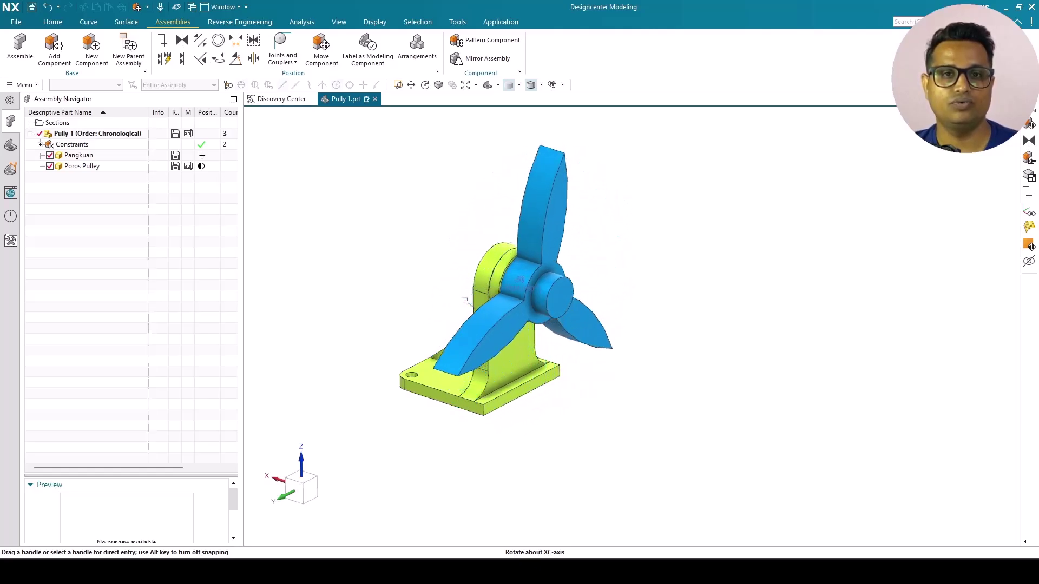
pyautogui.moveTo(467, 301); pyautogui.dragTo(468, 302)
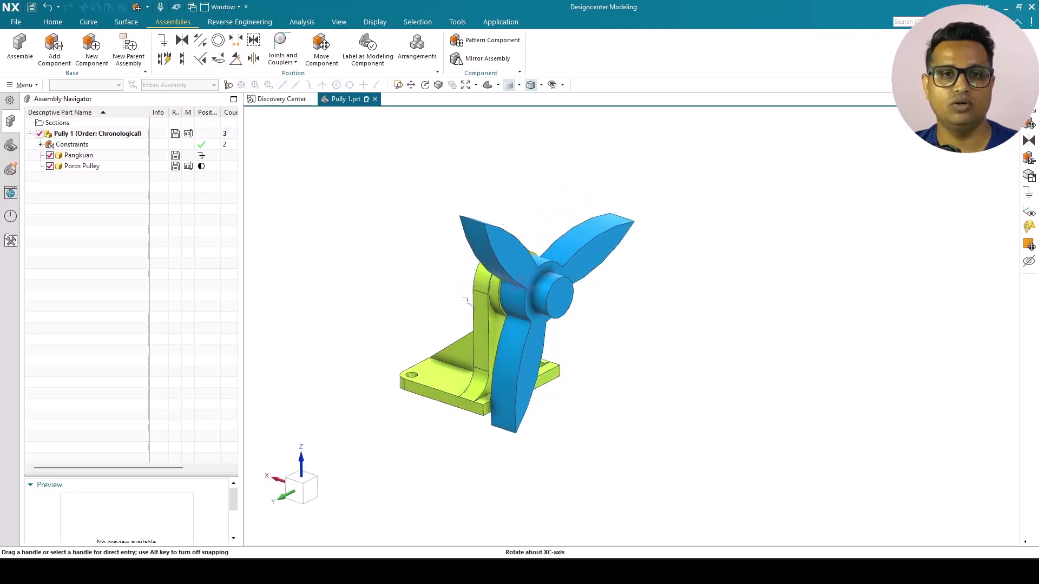
pyautogui.moveTo(467, 301); pyautogui.dragTo(466, 300)
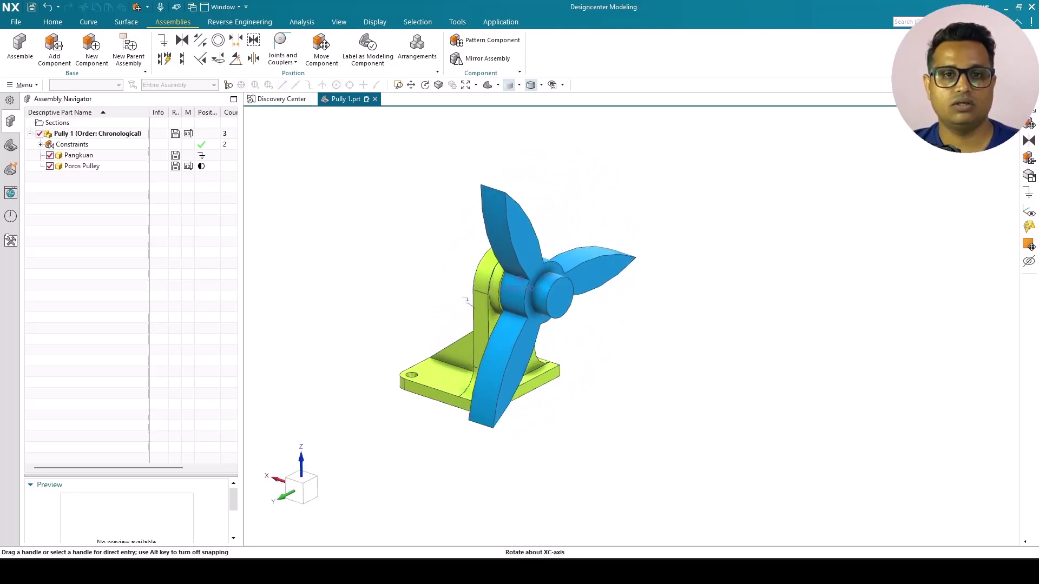
pyautogui.moveTo(467, 301); pyautogui.dragTo(469, 303)
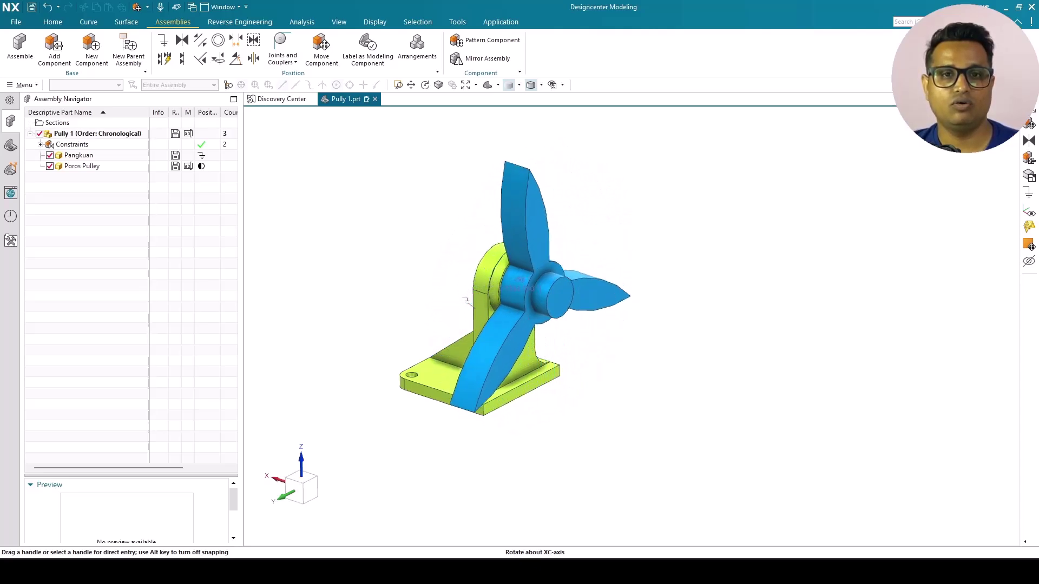
pyautogui.moveTo(467, 301); pyautogui.dragTo(467, 299)
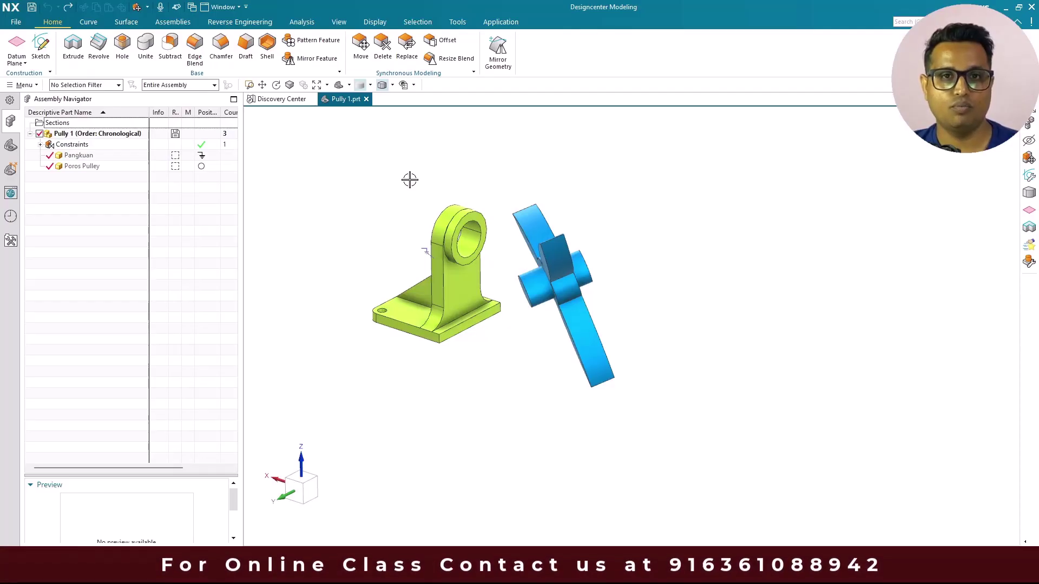
# Zoom in and back out on the separate Pangkuan bracket and Poros Pulley parts.
pyautogui.scroll(4, 452, 267)
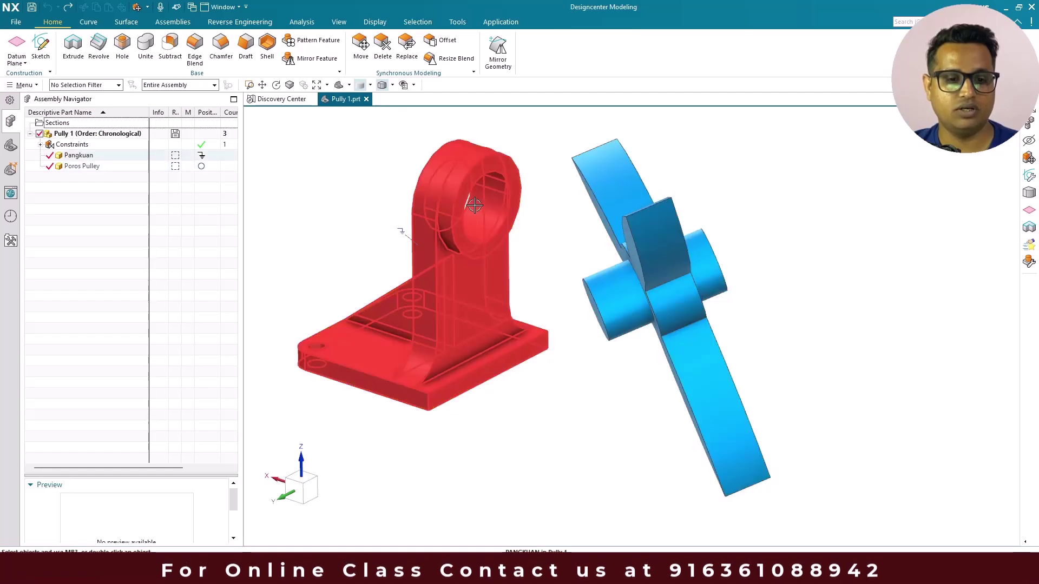
pyautogui.scroll(-1, 475, 205)
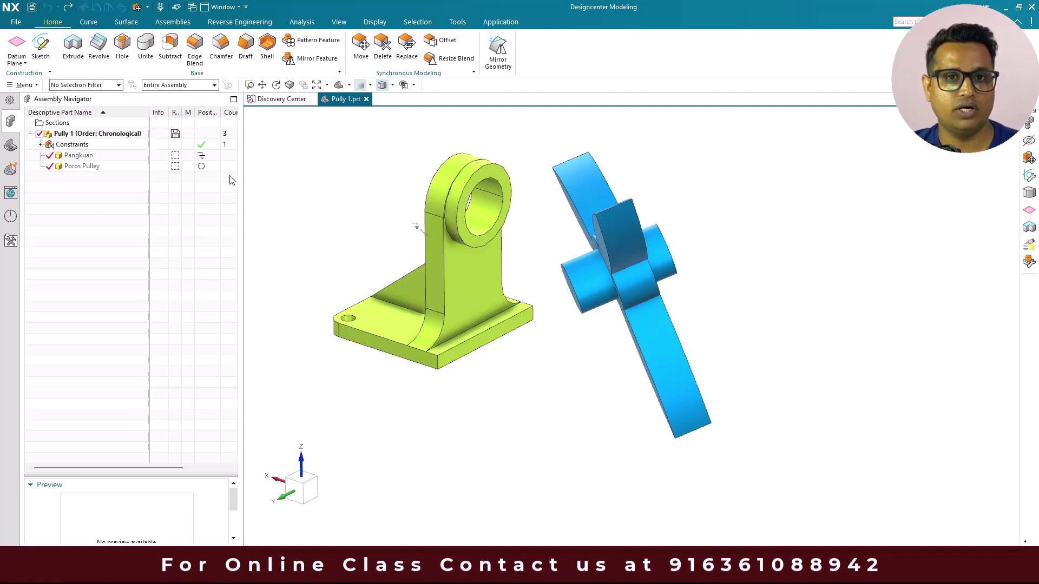
# Start a Hinge joint from Joints and Couplers and move its dialog aside.
pyautogui.click(172, 22)
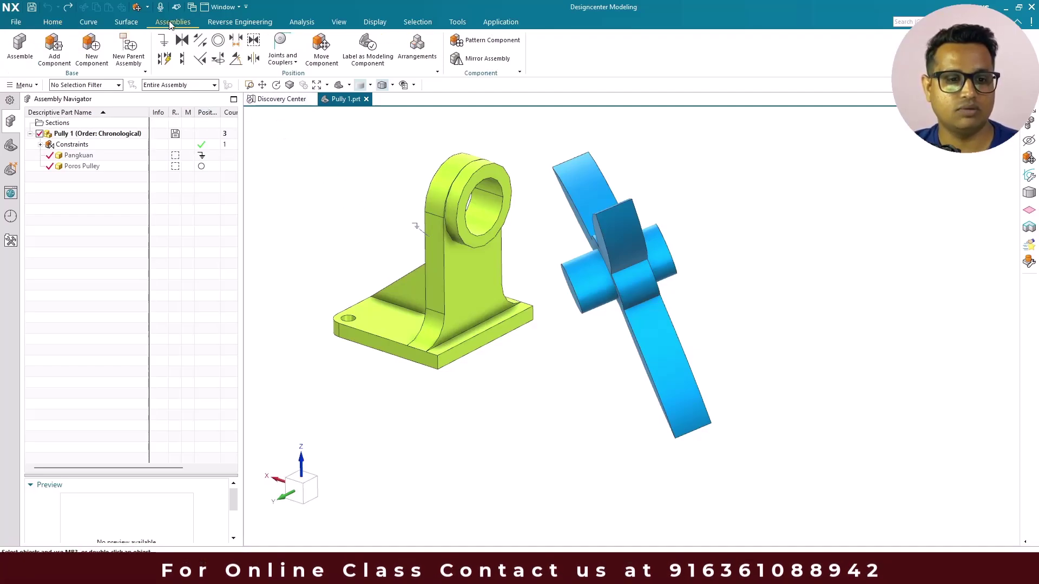
pyautogui.click(283, 60)
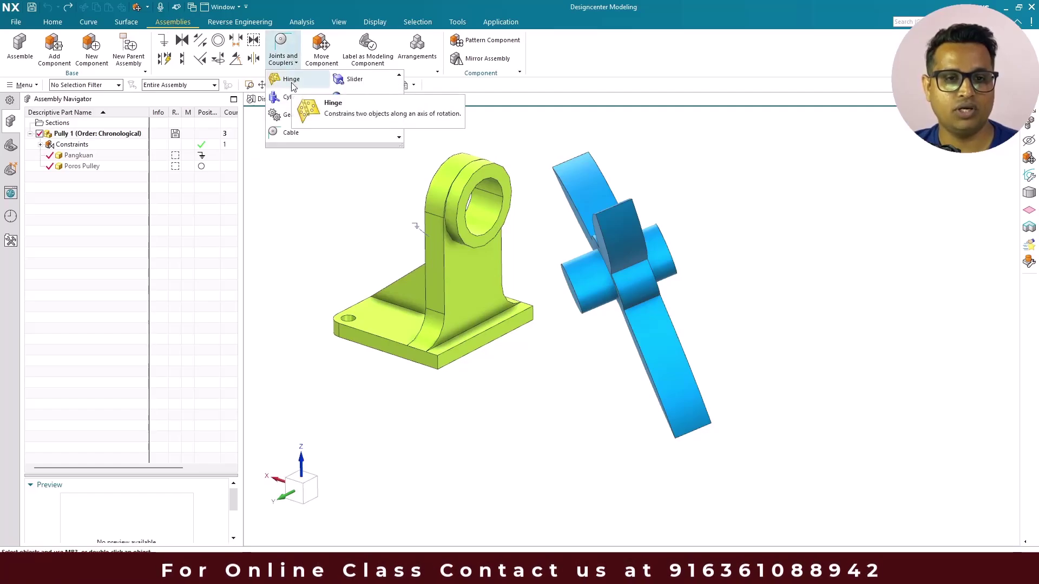
pyautogui.click(292, 84)
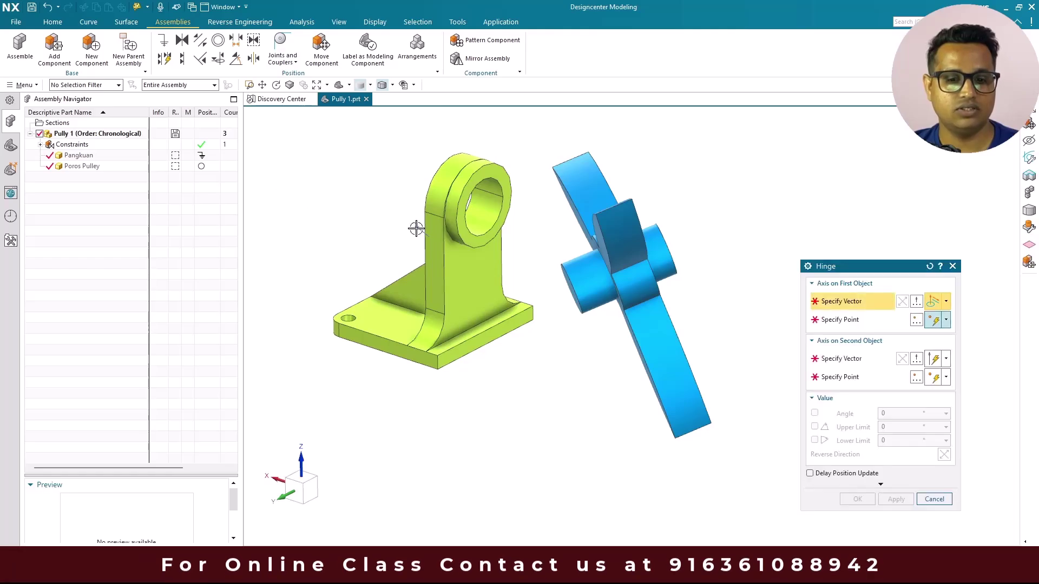
pyautogui.moveTo(822, 269); pyautogui.dragTo(173, 85)
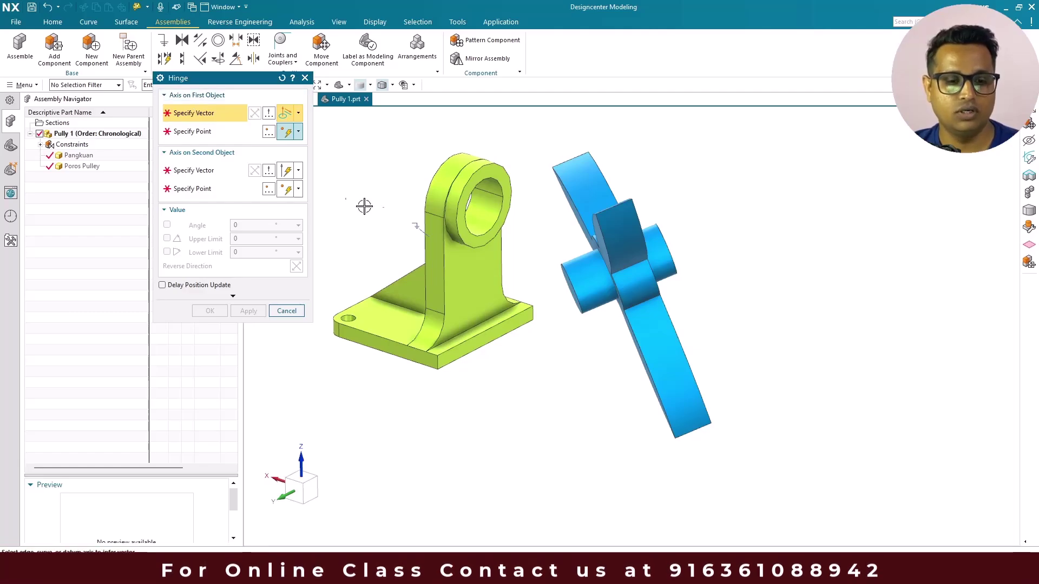
# Set the hinge's first vector and point on the bracket hole's circular edge.
pyautogui.scroll(4, 495, 153)
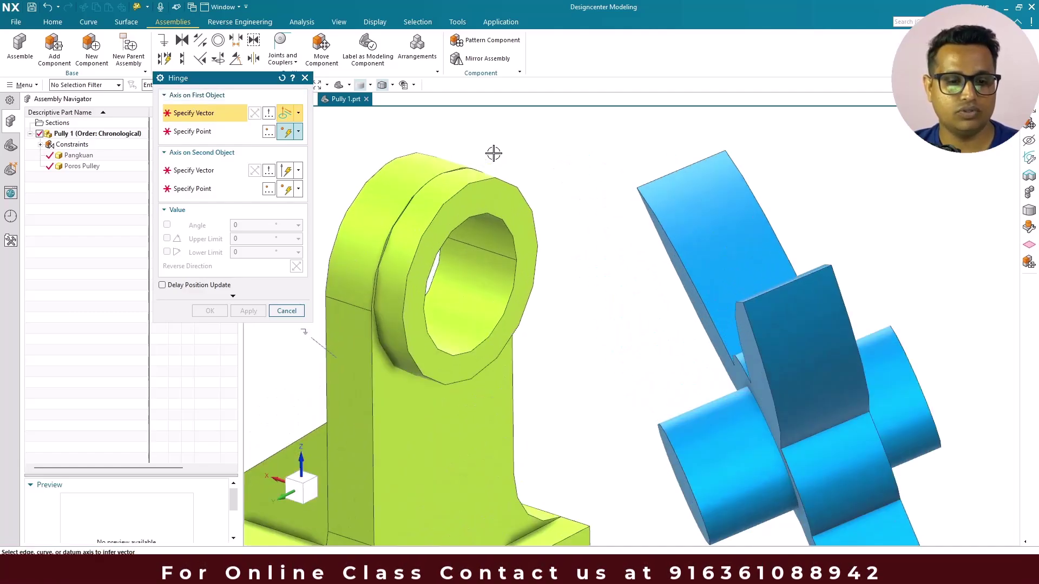
pyautogui.click(479, 181)
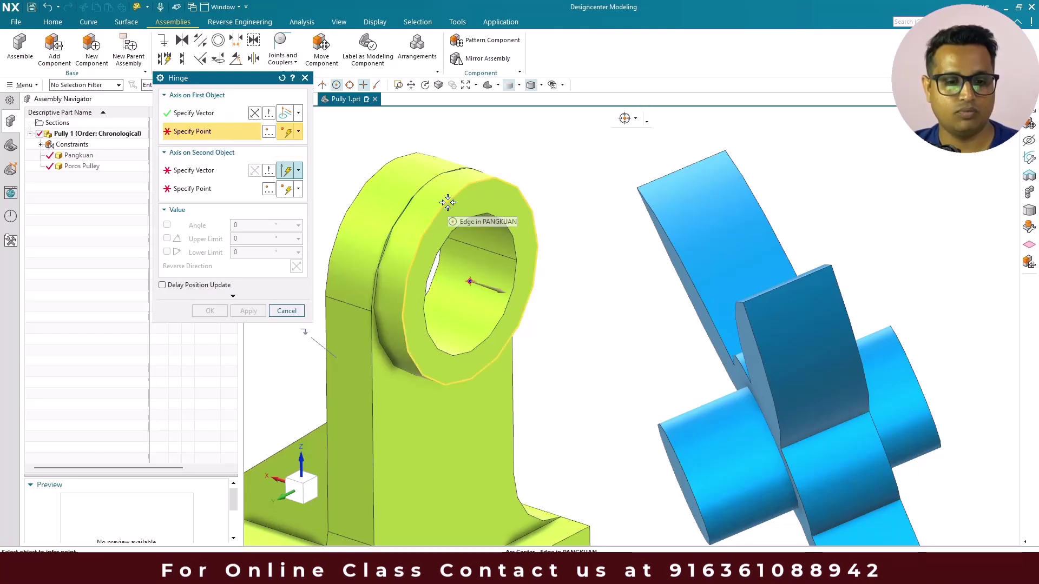
pyautogui.click(466, 219)
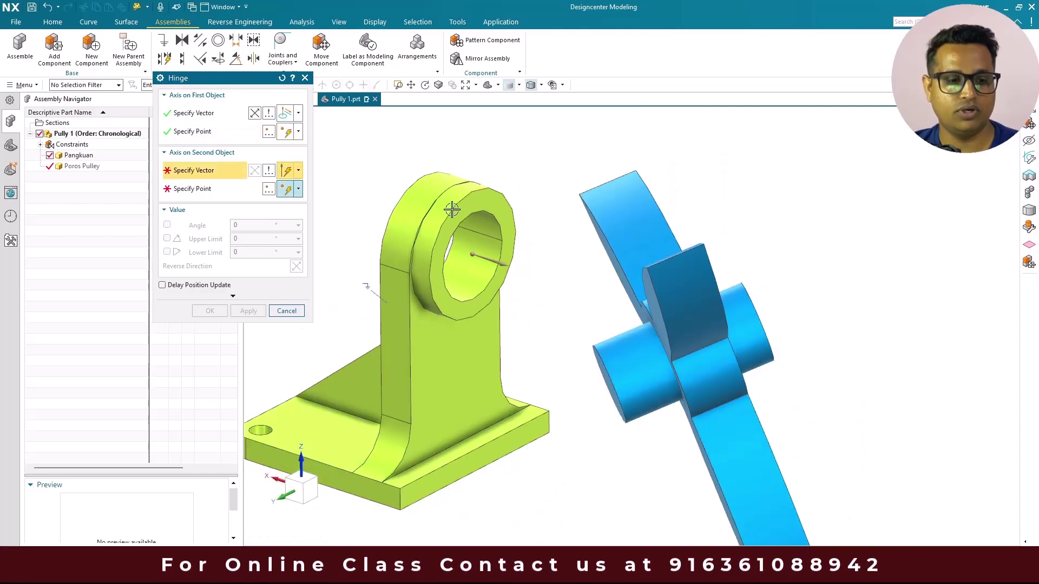
pyautogui.scroll(2, 479, 254)
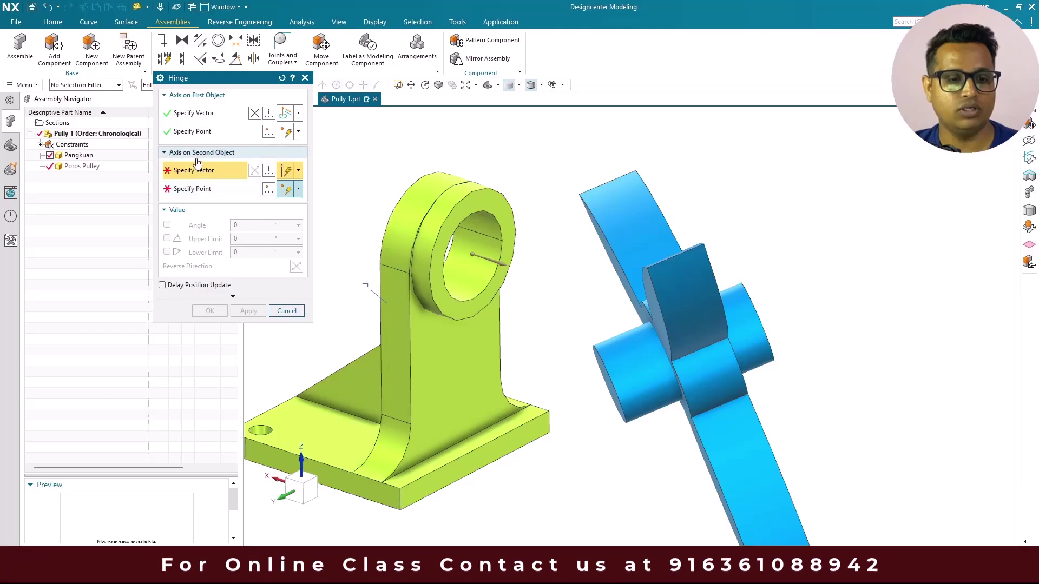
# Pick the Poros Pulley hub edge as the hinge's second axis direction.
pyautogui.scroll(2, 419, 179)
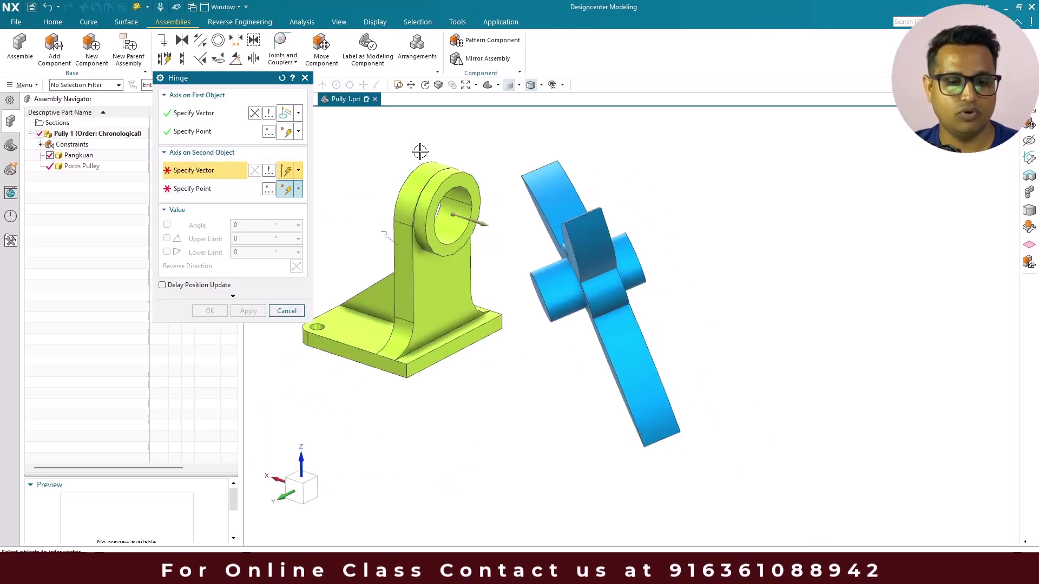
pyautogui.moveTo(482, 215); pyautogui.dragTo(521, 225, button='middle')
pyautogui.scroll(-3, 541, 243)
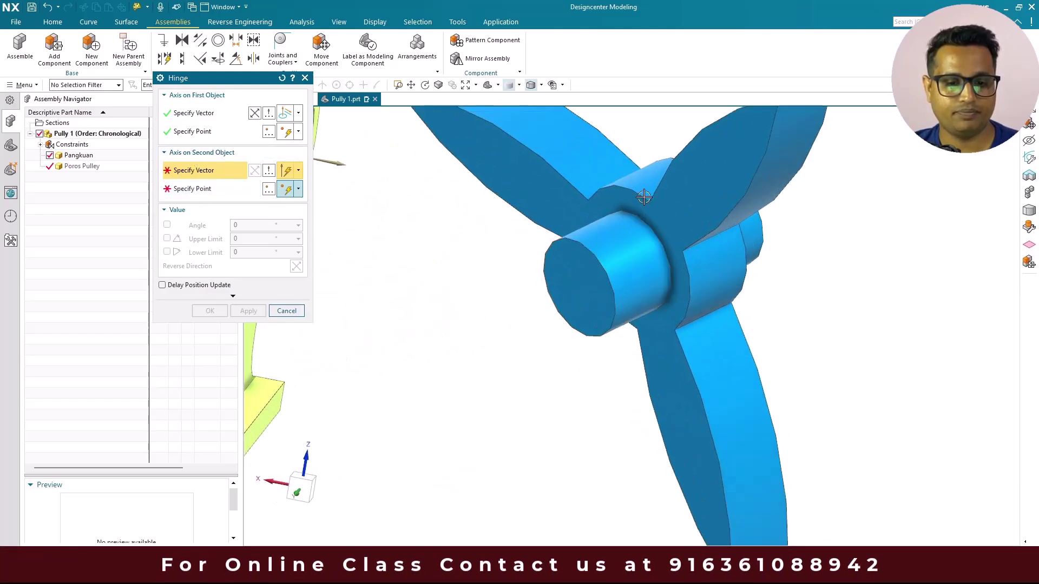
pyautogui.scroll(-3, 622, 280)
pyautogui.click(618, 292)
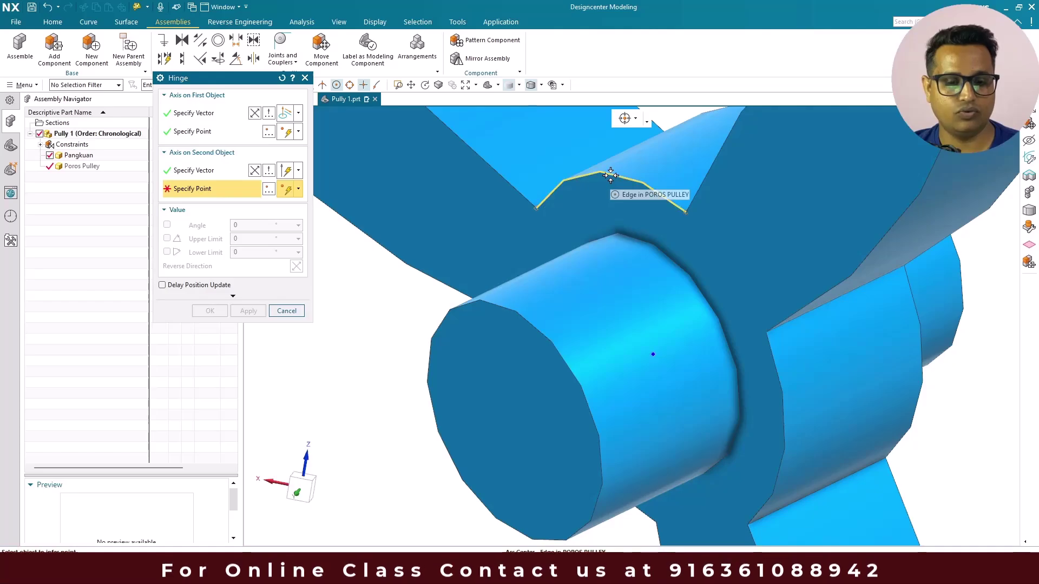
# Set the pulley hub's centre as the second hinge point, snapping it onto the bracket axis.
pyautogui.scroll(3, 610, 175)
pyautogui.scroll(3, 610, 175)
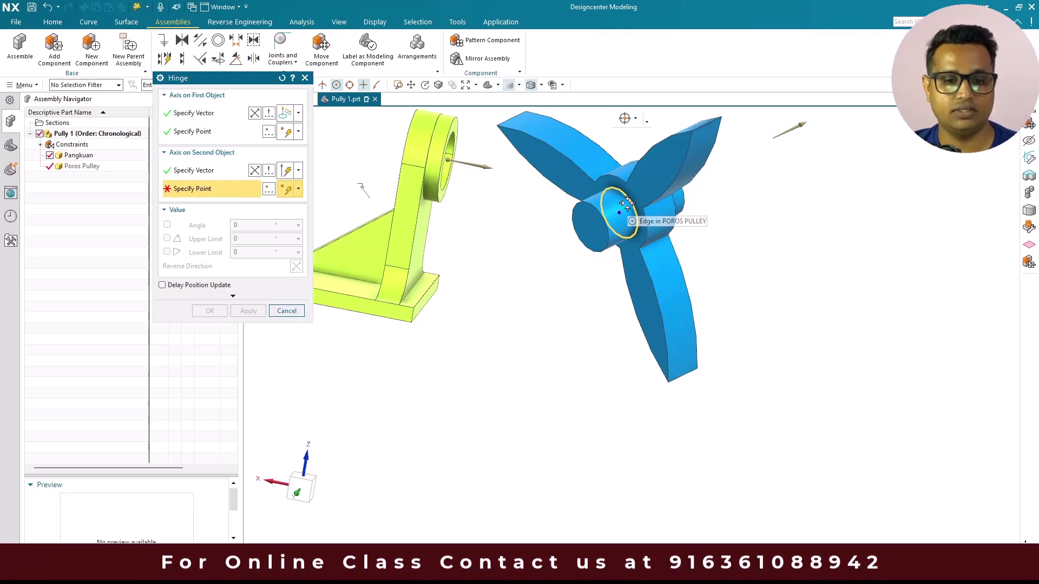
pyautogui.scroll(-2, 627, 203)
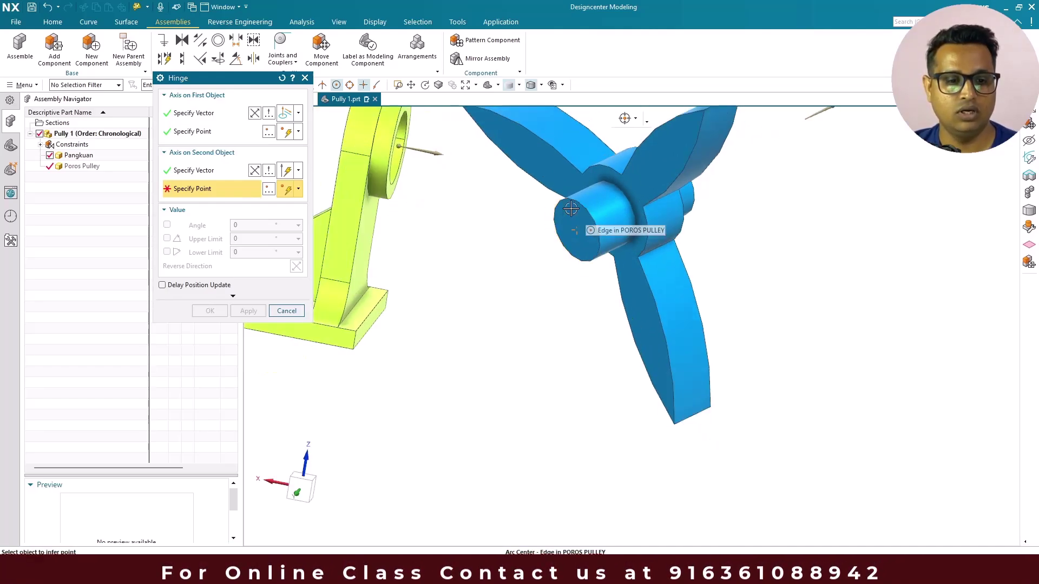
pyautogui.scroll(-3, 400, 173)
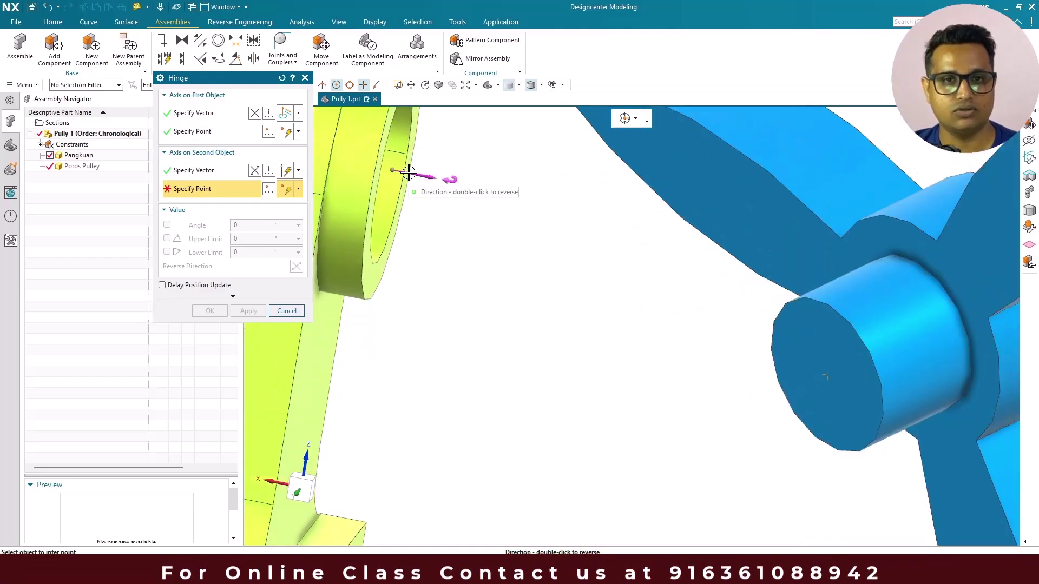
pyautogui.scroll(3, 409, 173)
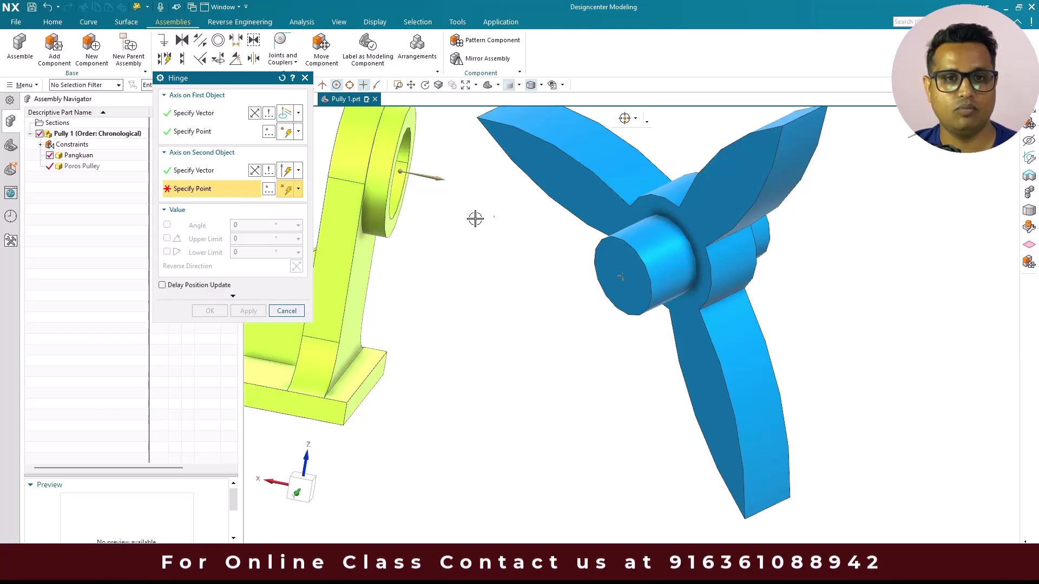
pyautogui.scroll(-2, 703, 260)
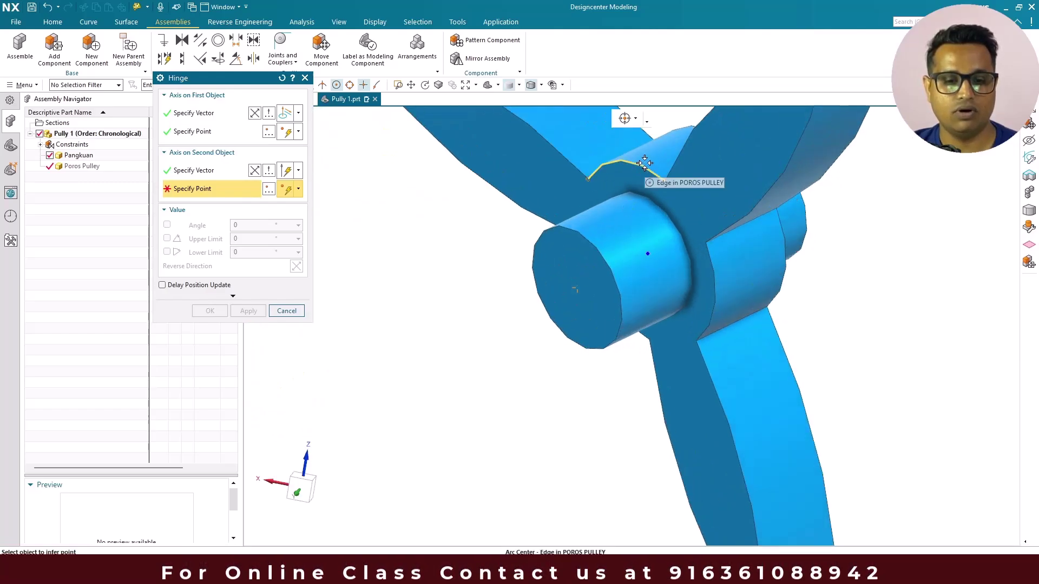
pyautogui.click(644, 162)
# Pick the pulley edge centre as the hinge point.
pyautogui.scroll(3, 654, 269)
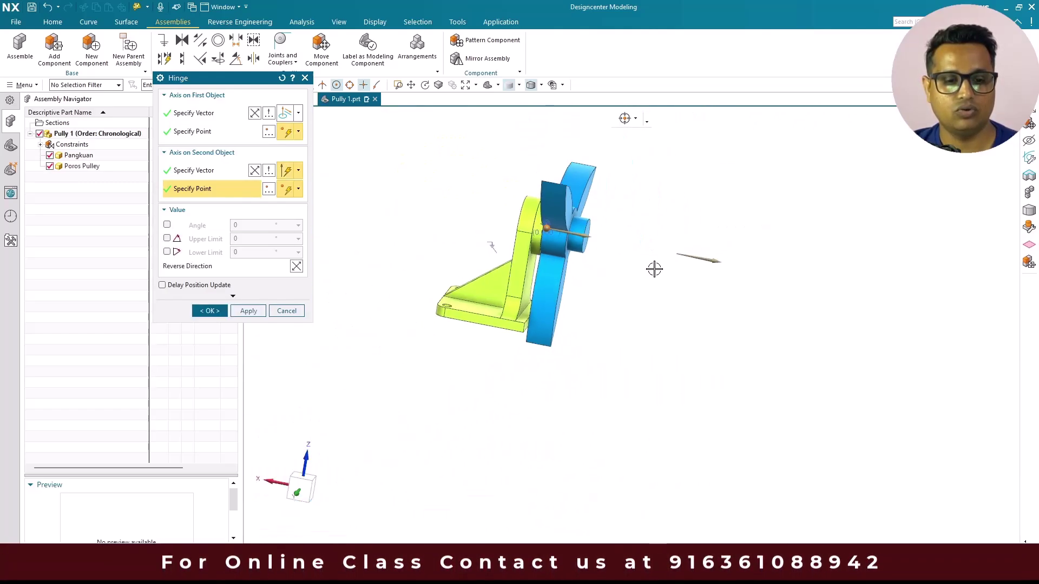
pyautogui.moveTo(598, 263); pyautogui.dragTo(544, 250, button='middle')
pyautogui.scroll(-3, 547, 260)
pyautogui.scroll(2, 544, 250)
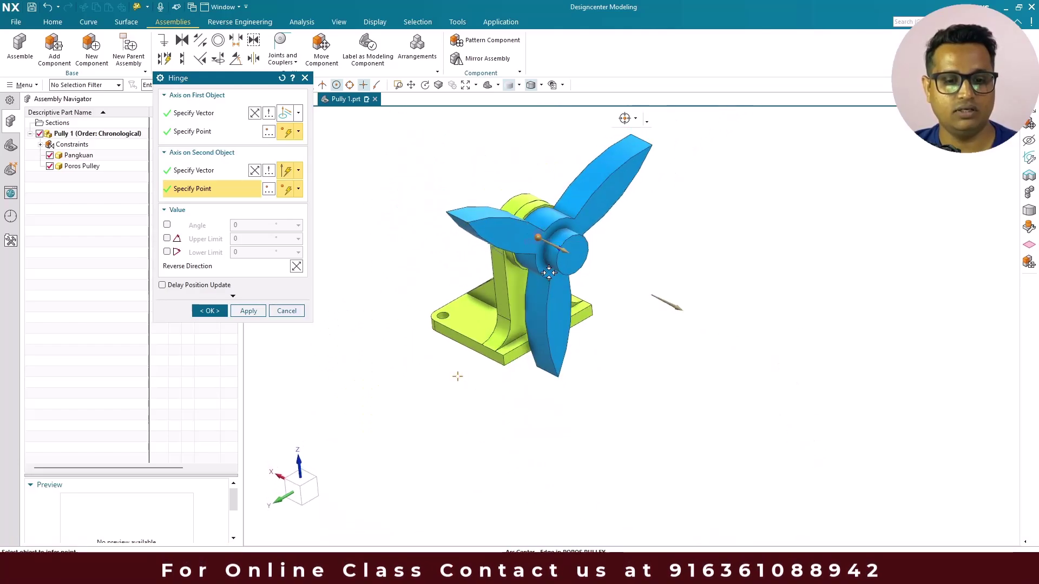
pyautogui.click(534, 238)
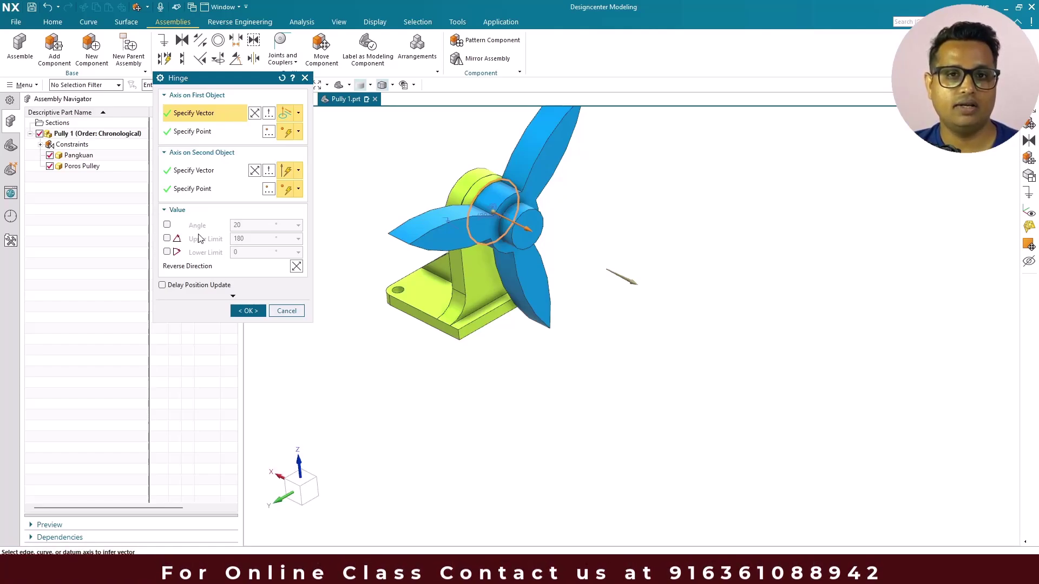
# Leave Angle off, enable Upper Limit 180 and Lower Limit 0, and create the hinge.
pyautogui.click(167, 224)
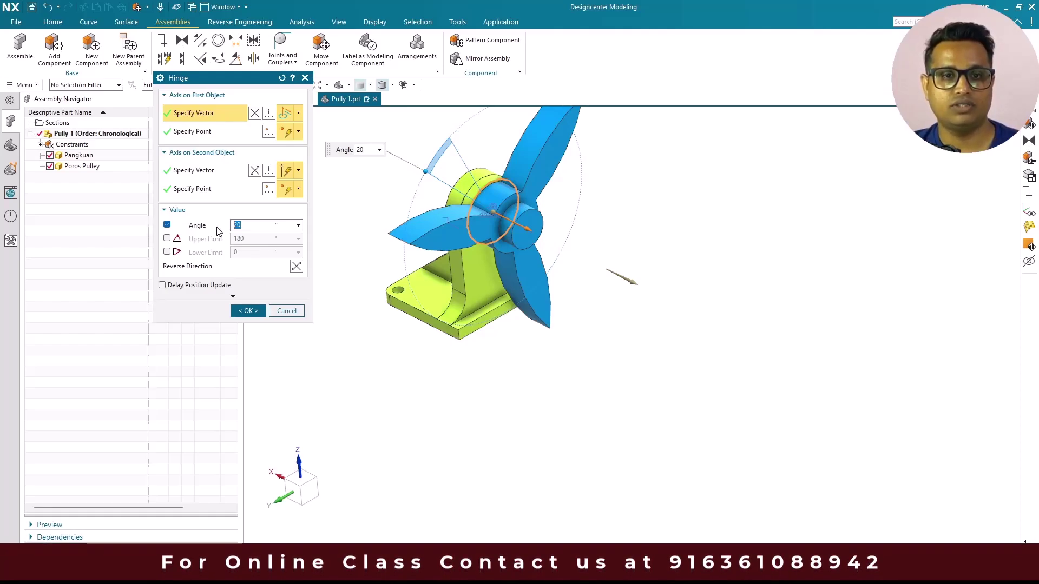
pyautogui.click(167, 225)
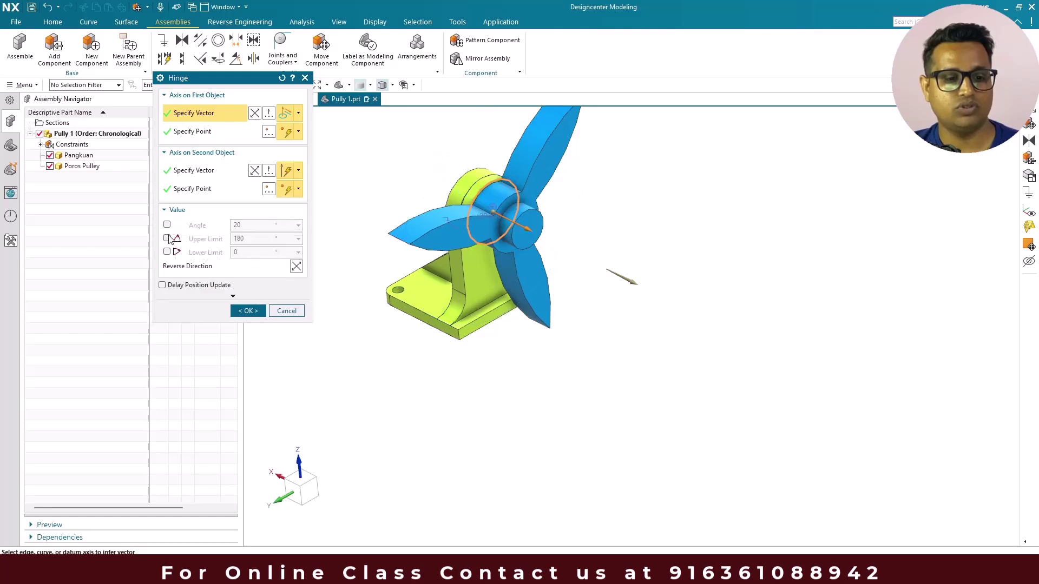
pyautogui.click(167, 238)
pyautogui.click(167, 252)
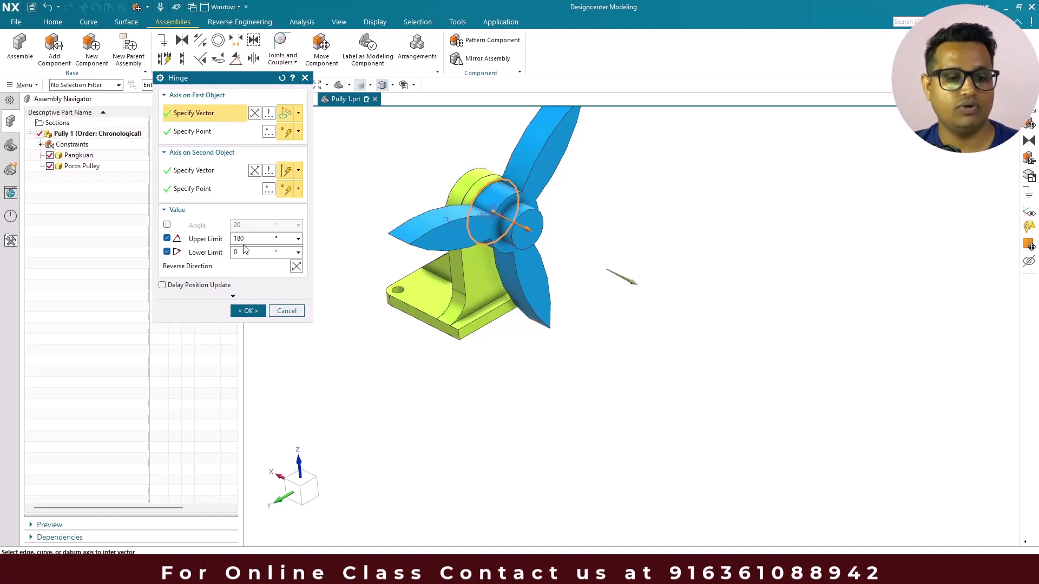
pyautogui.click(249, 311)
# Rotate Poros Pulley about its hinge via Move Component, then expand the Constraints list.
pyautogui.click(166, 166)
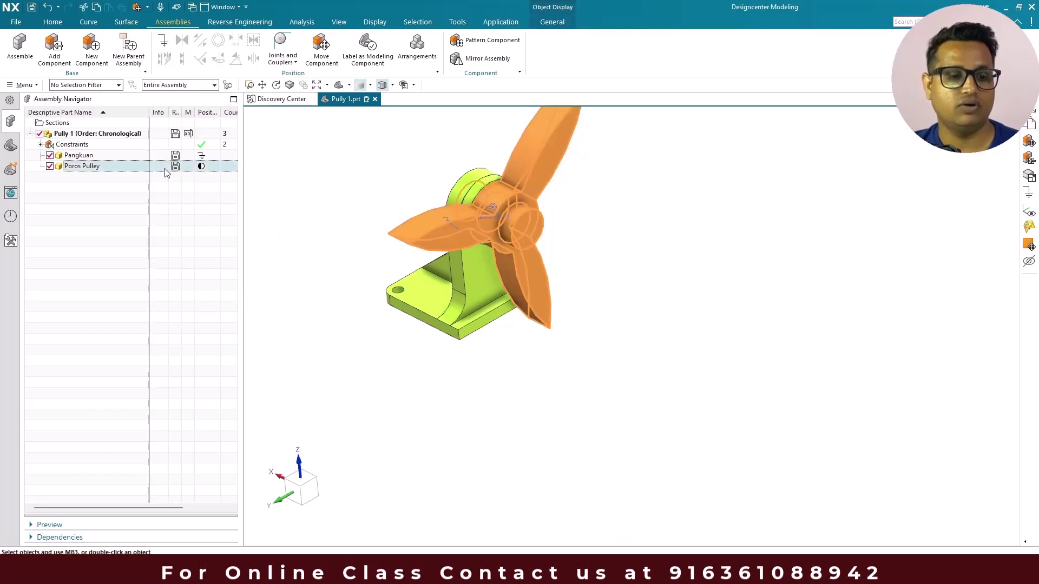
pyautogui.rightClick(165, 172)
pyautogui.click(197, 287)
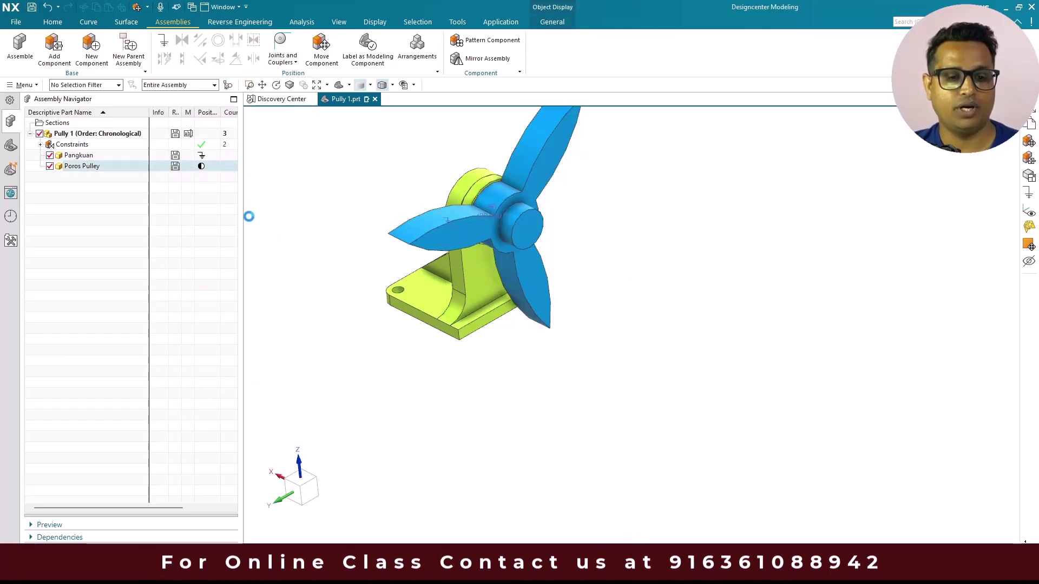
pyautogui.moveTo(464, 242); pyautogui.dragTo(535, 241)
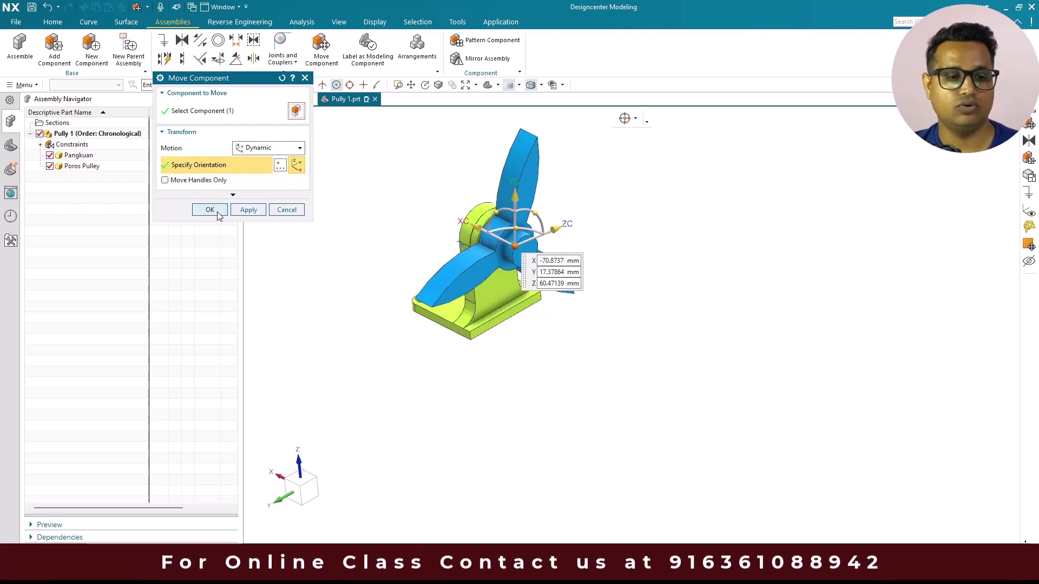
pyautogui.click(209, 210)
pyautogui.click(40, 144)
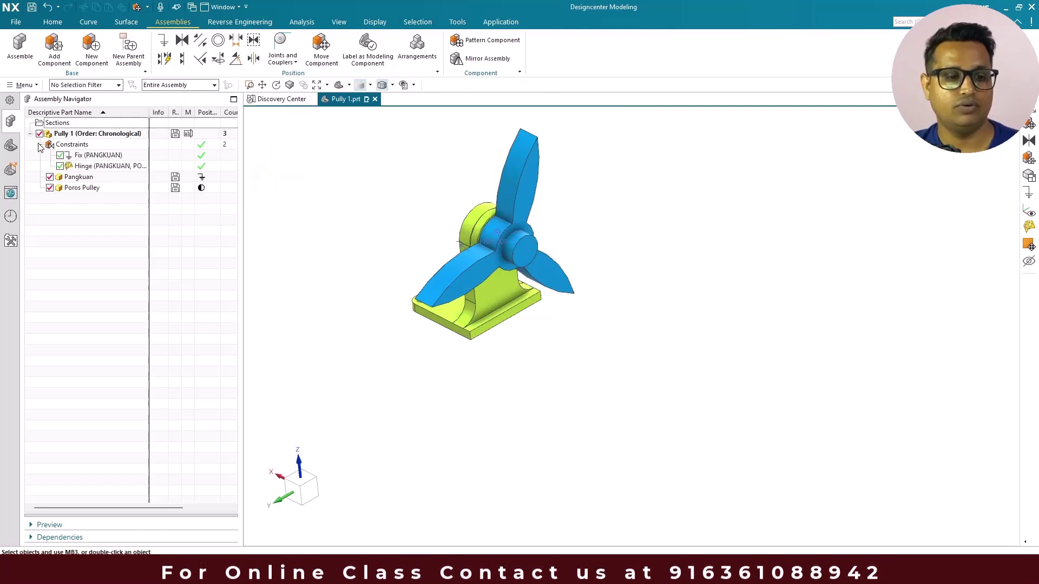
# Edit the Hinge constraint to clear its Upper and Lower rotation limits.
pyautogui.doubleClick(95, 167)
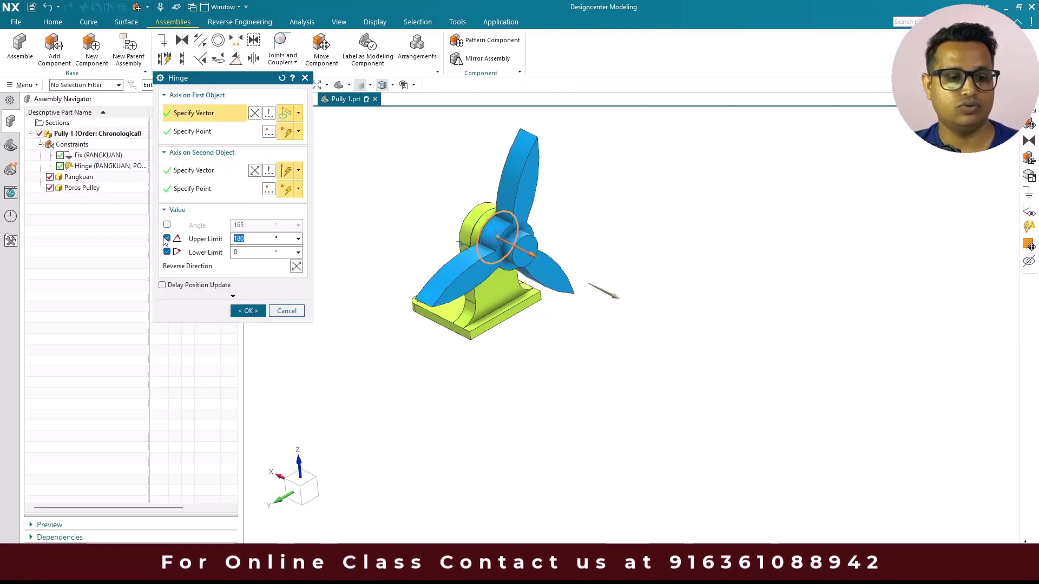
pyautogui.click(166, 239)
pyautogui.click(167, 252)
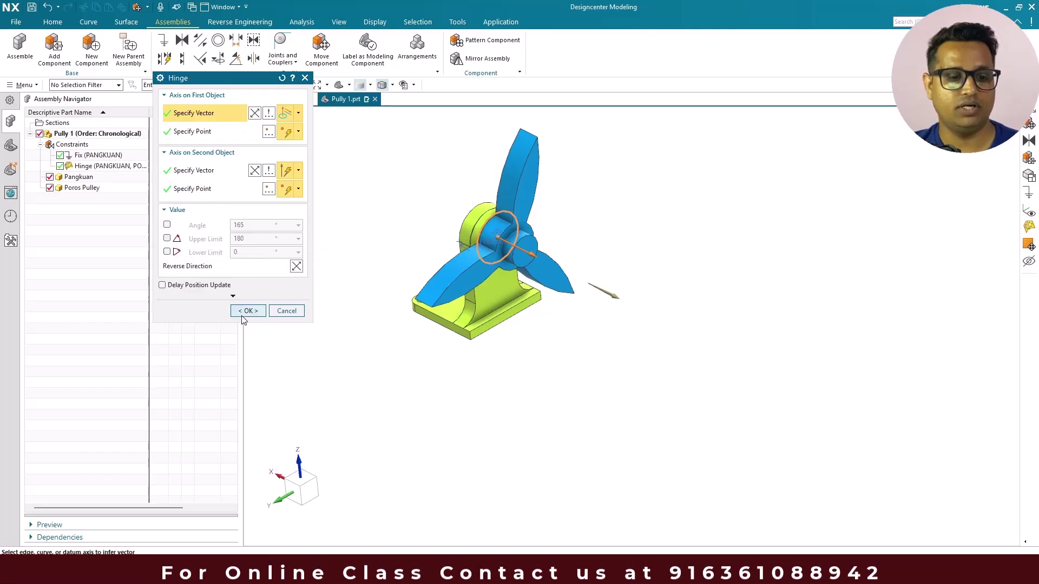
pyautogui.click(248, 311)
# Rotate Poros Pulley to a new angle about the hinge with Move Component.
pyautogui.click(130, 190)
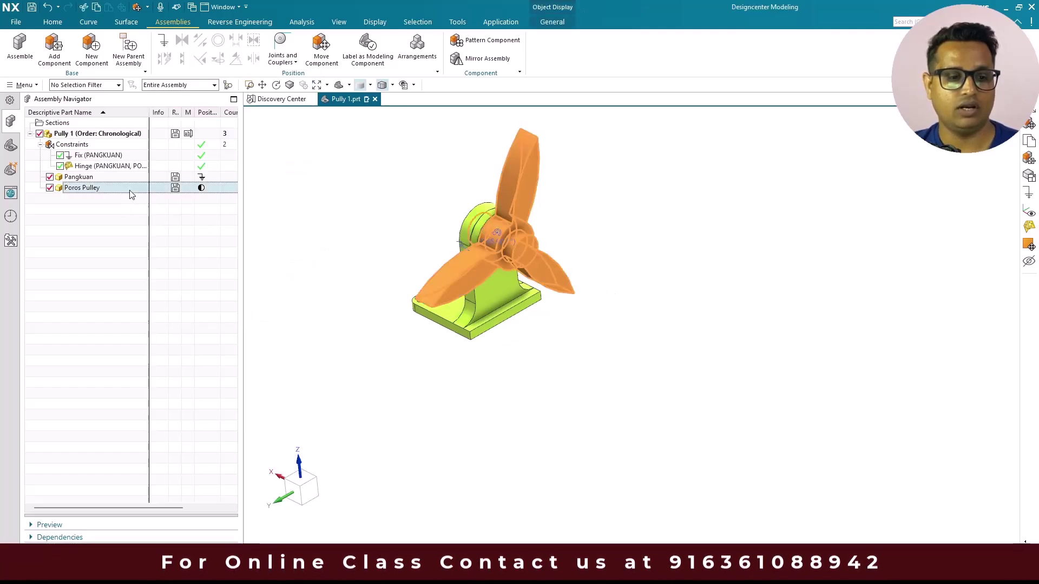
pyautogui.rightClick(130, 192)
pyautogui.click(173, 177)
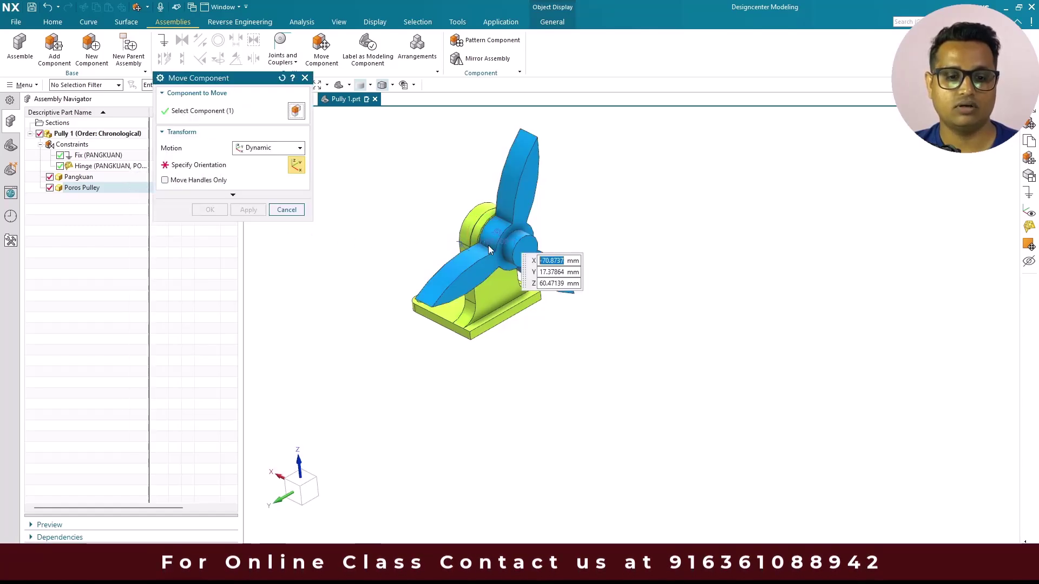
pyautogui.moveTo(531, 222)
pyautogui.mouseDown()
pyautogui.moveTo(527, 262)
pyautogui.moveTo(511, 240)
pyautogui.moveTo(518, 260)
pyautogui.moveTo(522, 233)
pyautogui.mouseUp()
pyautogui.click(520, 232)
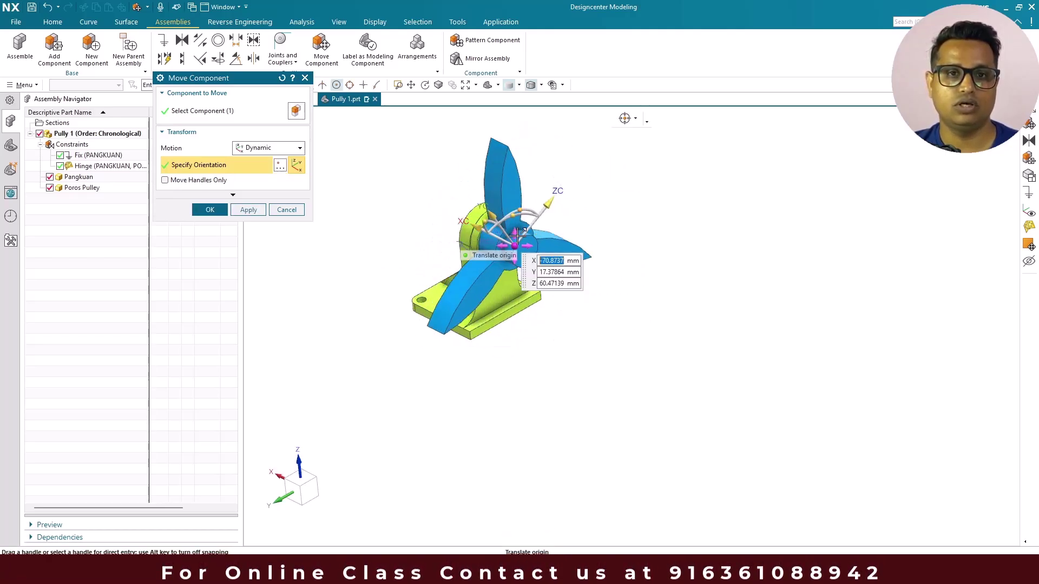